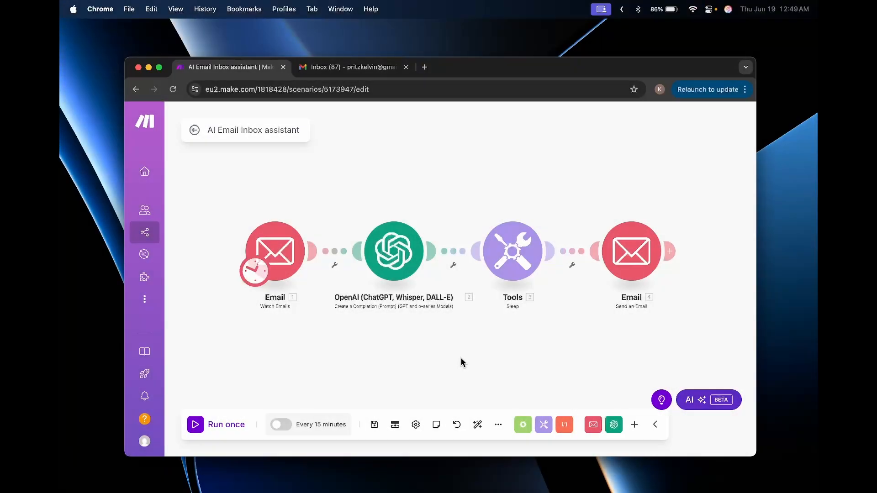
# Step: Open the Watch Emails module's settings and examine its connection and the available mail folders
pyautogui.moveTo(461, 358); pyautogui.dragTo(460, 339)
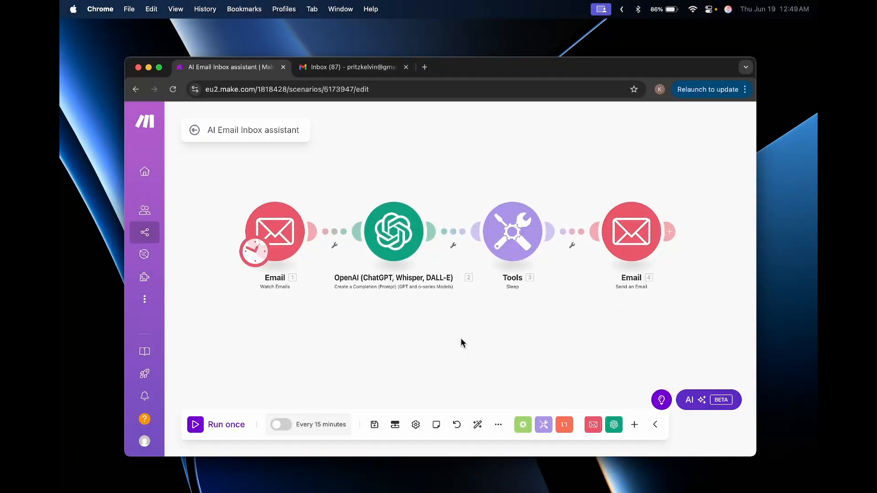
pyautogui.click(279, 239)
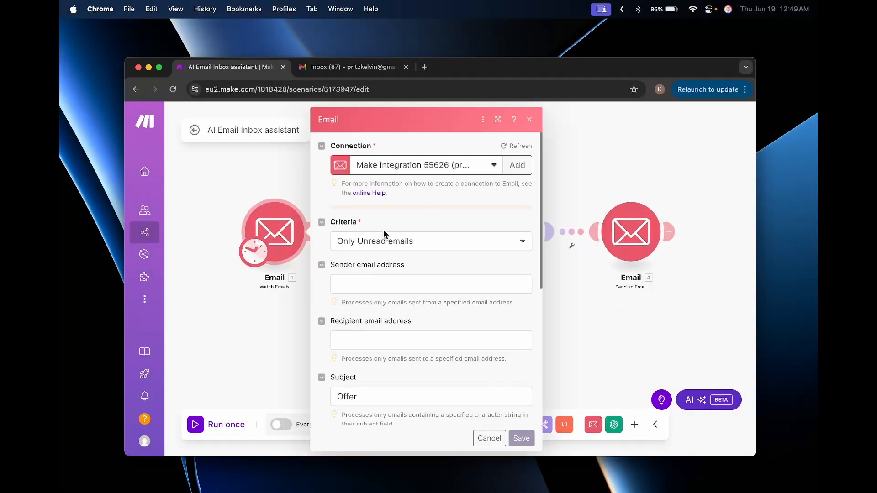
pyautogui.scroll(-10, 422, 196)
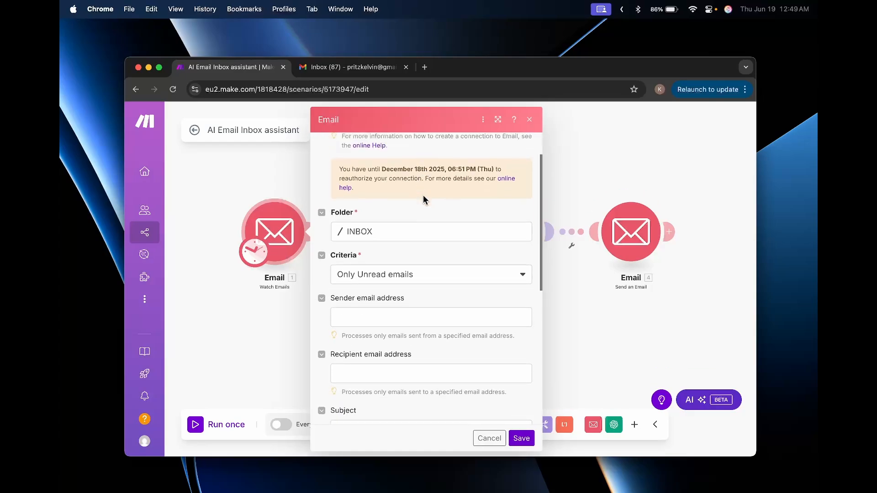
pyautogui.scroll(10, 366, 312)
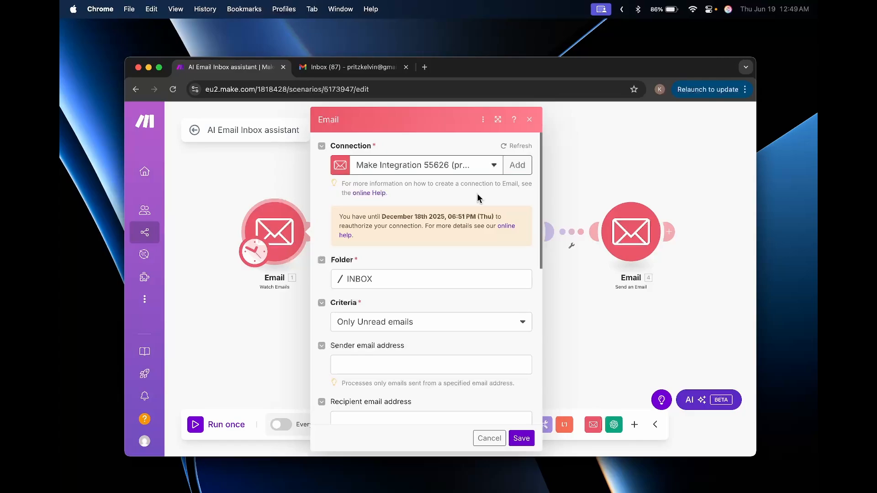
pyautogui.scroll(-2, 478, 198)
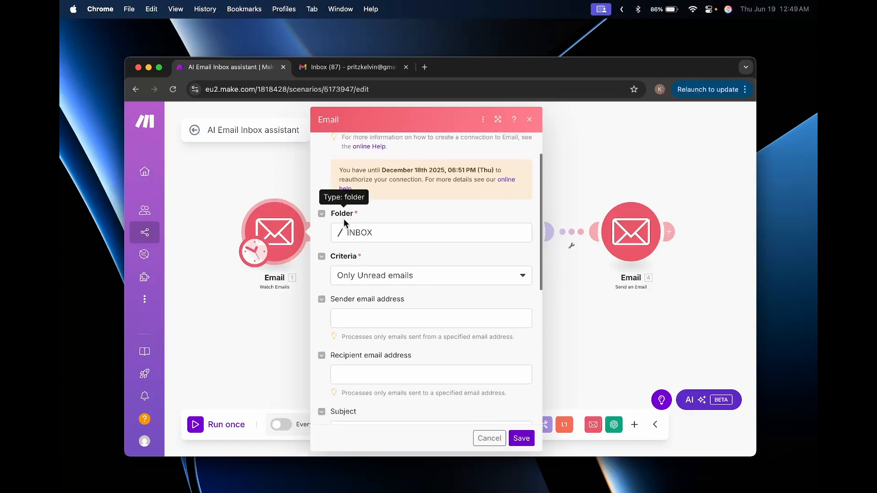
pyautogui.click(358, 233)
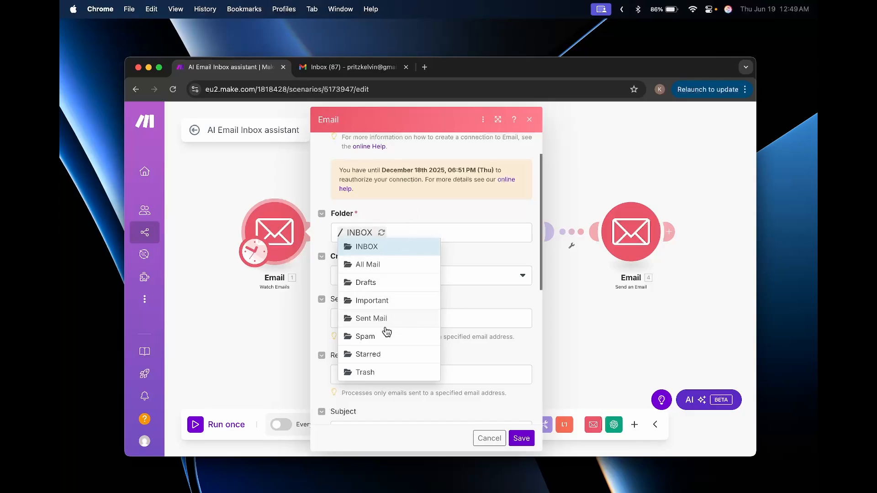
pyautogui.click(476, 300)
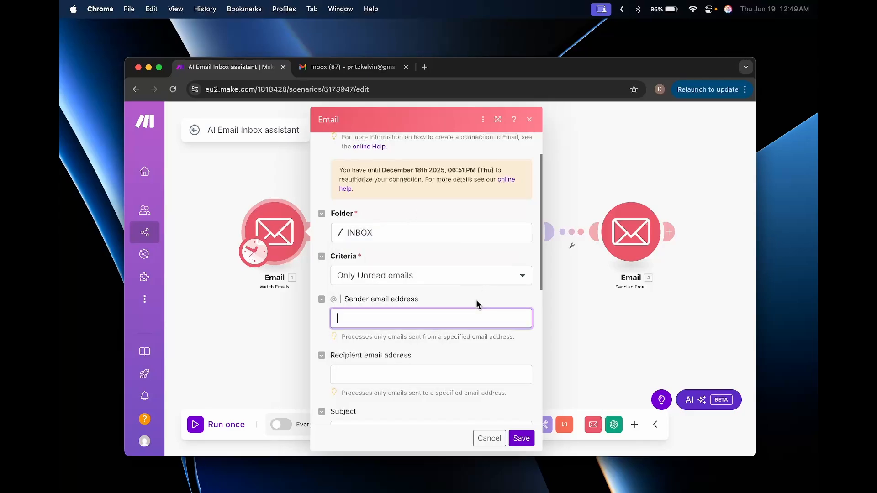
# Step: Review the Watch Emails criteria options, subject filter, mark-as-read option and maximum number of results, and close the settings
pyautogui.scroll(-2, 475, 299)
pyautogui.click(470, 232)
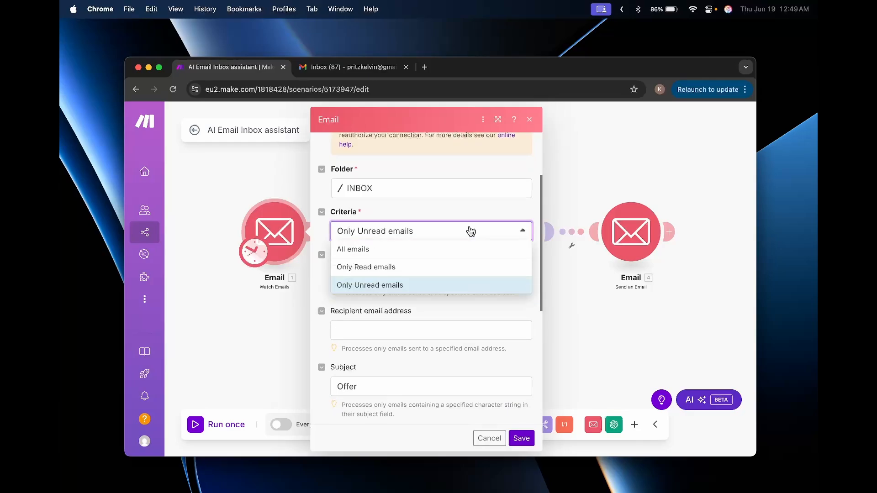
pyautogui.click(404, 302)
pyautogui.scroll(-2, 405, 302)
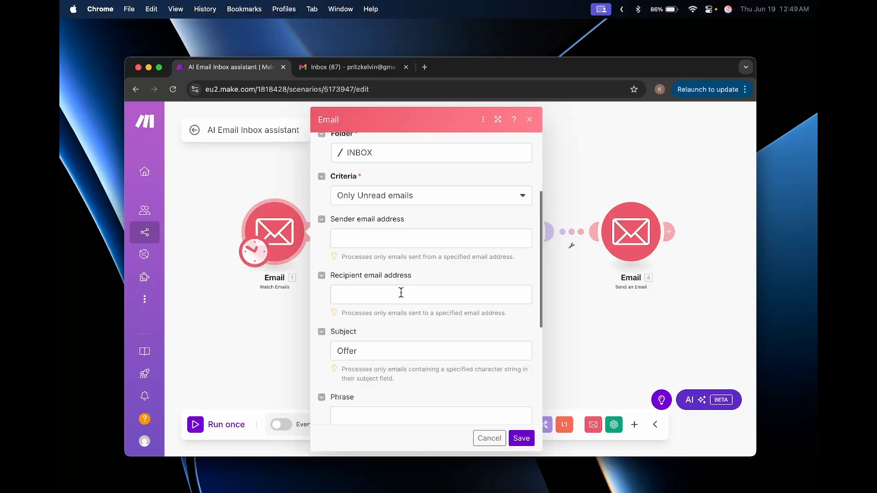
pyautogui.scroll(-5, 401, 293)
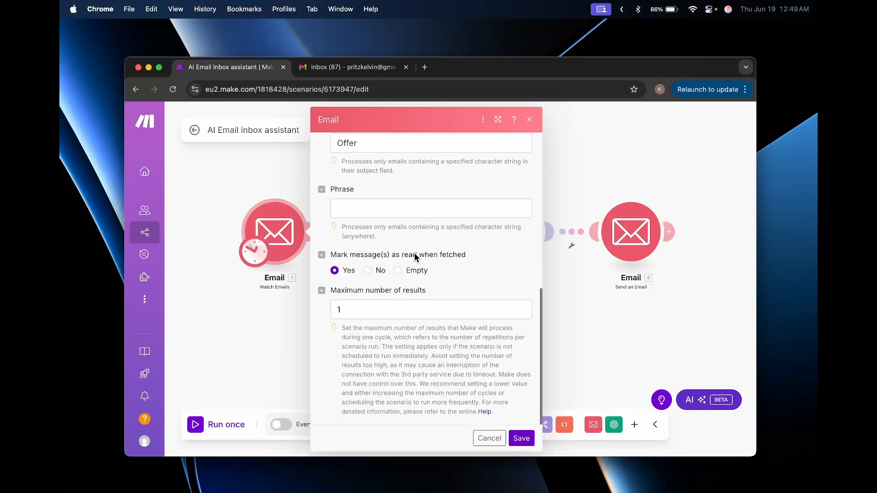
pyautogui.click(345, 306)
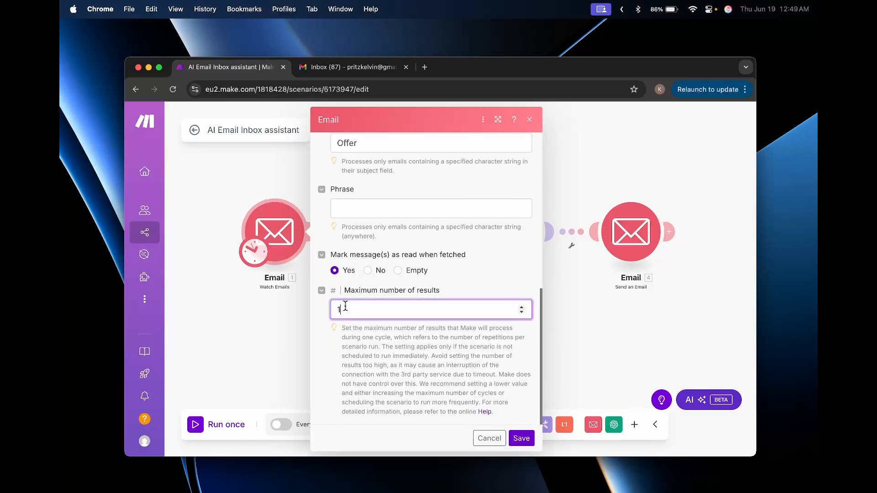
pyautogui.click(331, 358)
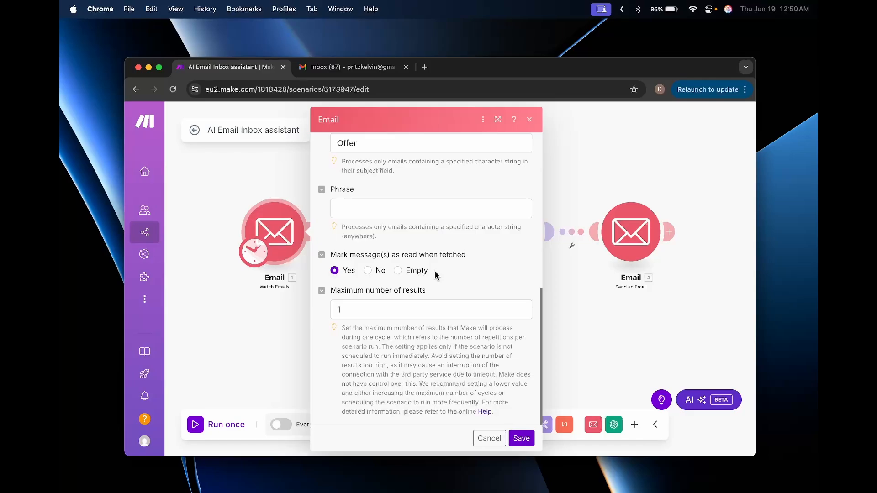
pyautogui.click(530, 120)
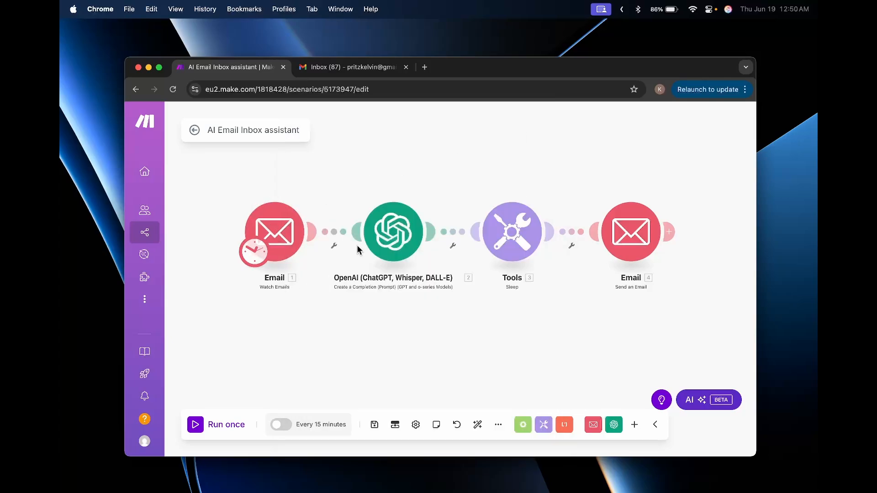
# Step: Open the OpenAI module's settings and review its connection, method, model and the roles and text of both messages
pyautogui.click(395, 235)
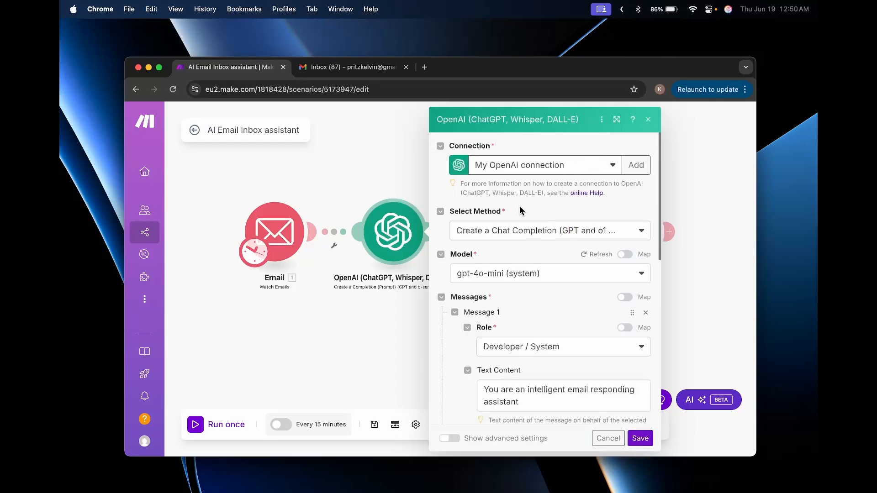
pyautogui.scroll(-3, 520, 209)
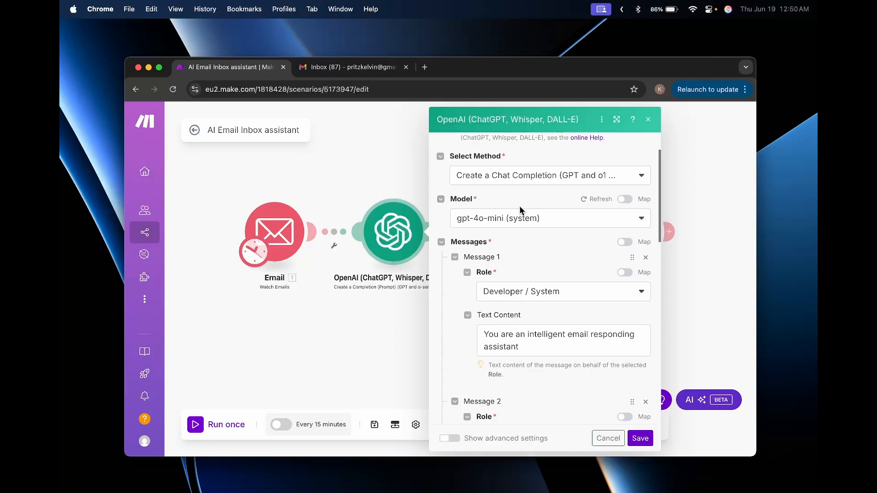
pyautogui.scroll(-1, 519, 205)
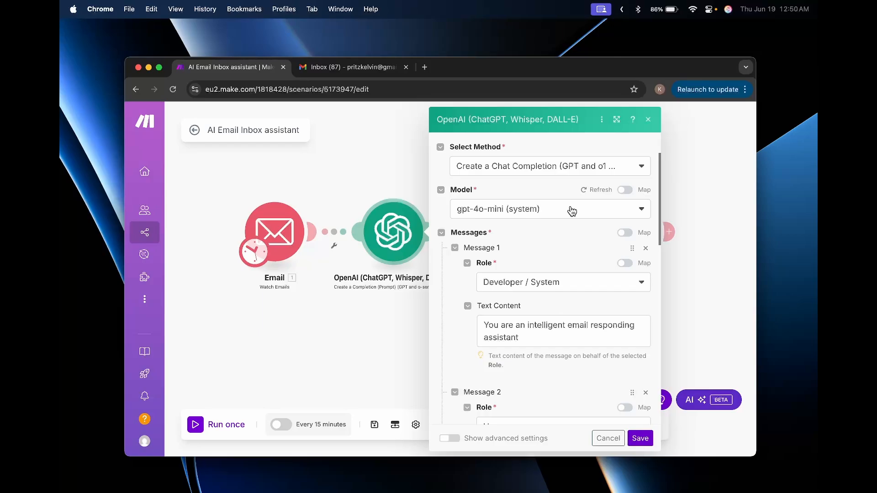
pyautogui.scroll(-3, 571, 210)
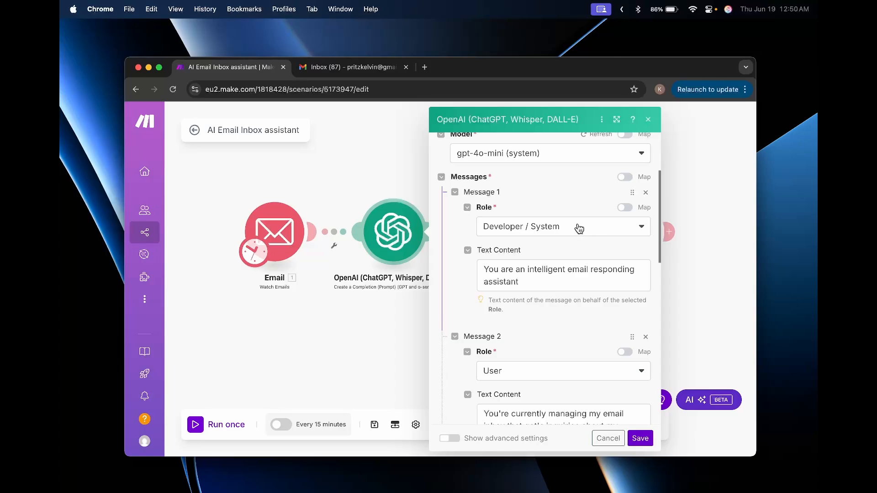
pyautogui.scroll(-2, 580, 227)
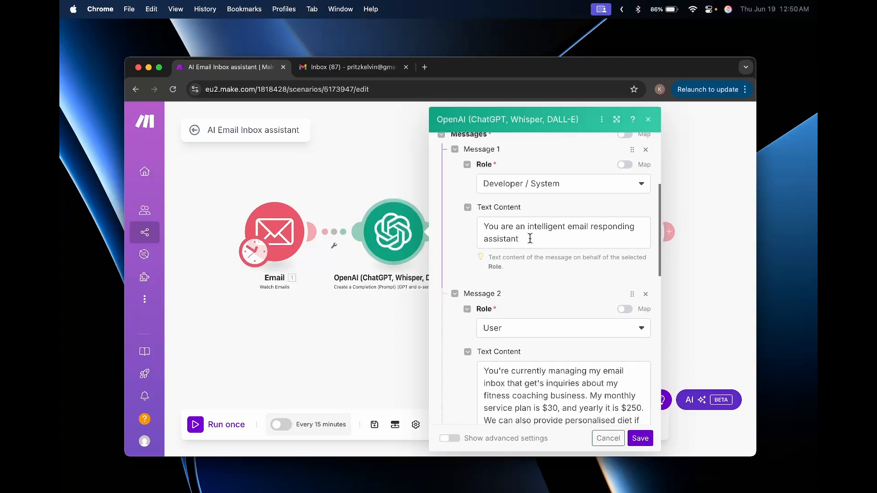
pyautogui.scroll(-4, 530, 238)
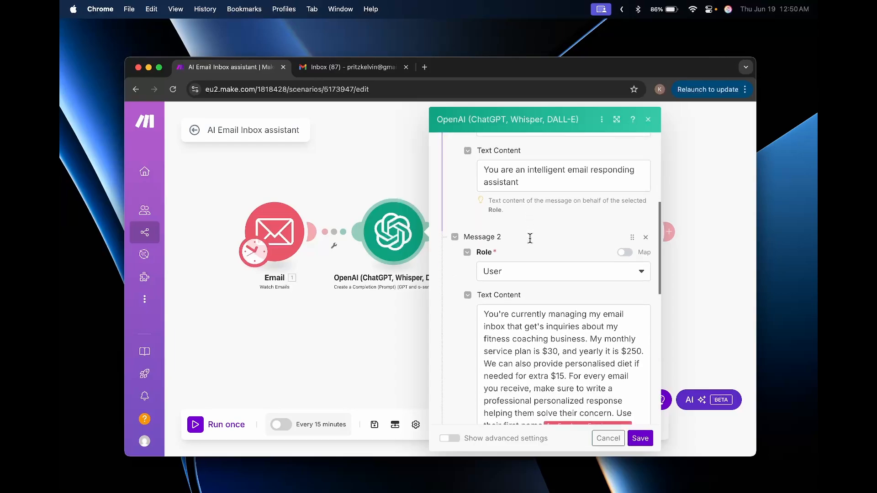
pyautogui.scroll(-5, 535, 220)
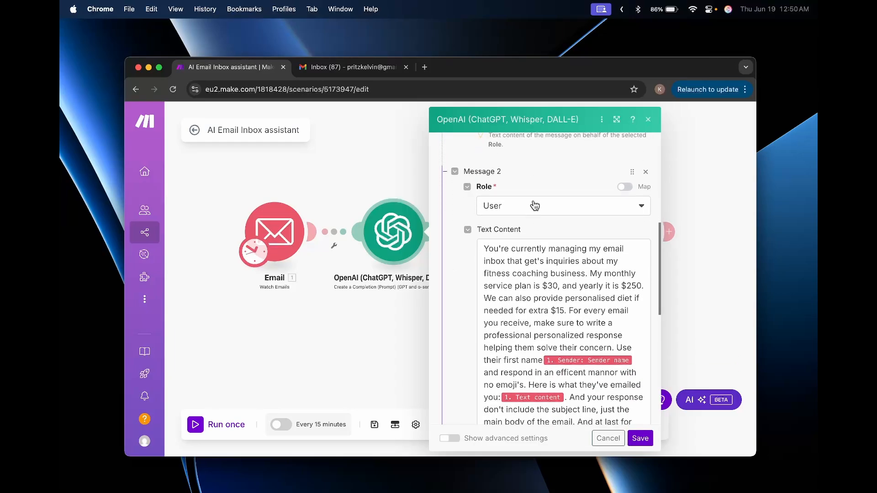
pyautogui.scroll(-1, 537, 226)
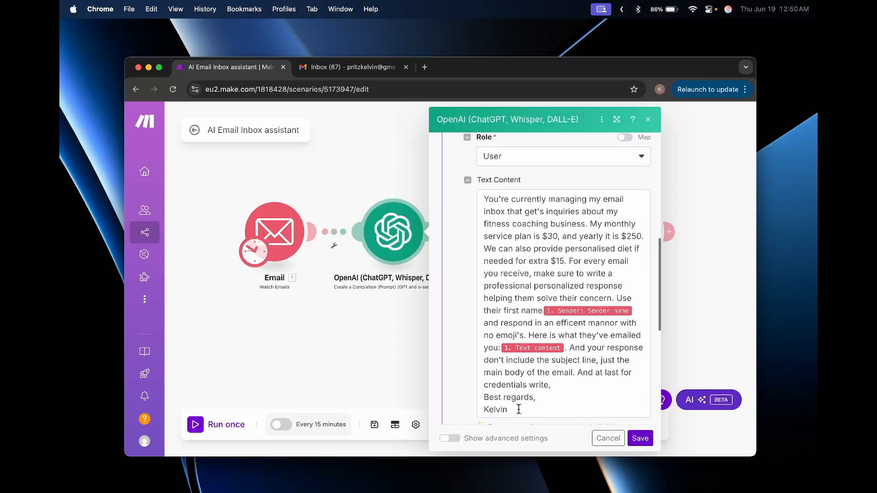
# Step: Read the Message 2 prompt in full, including the pricing, reply instructions, mapped fields and sign-off, and close the OpenAI settings
pyautogui.scroll(-1, 518, 409)
pyautogui.scroll(1, 519, 409)
pyautogui.scroll(-1, 485, 202)
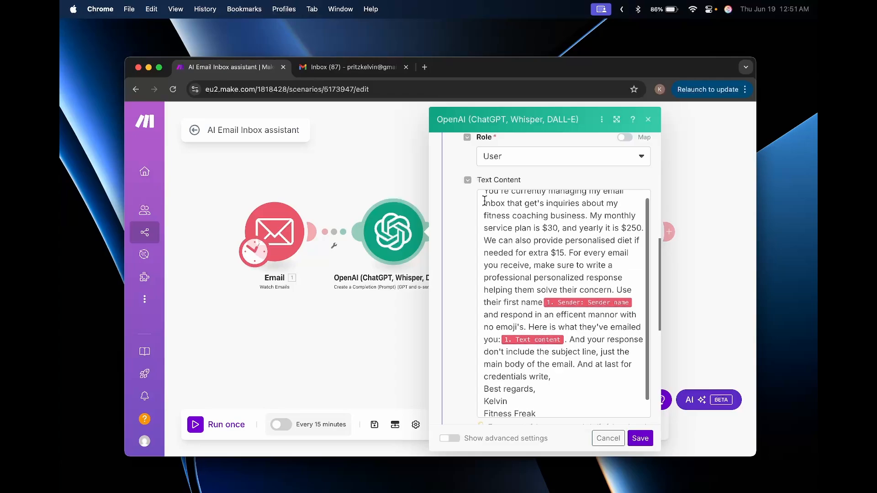
pyautogui.scroll(1, 485, 203)
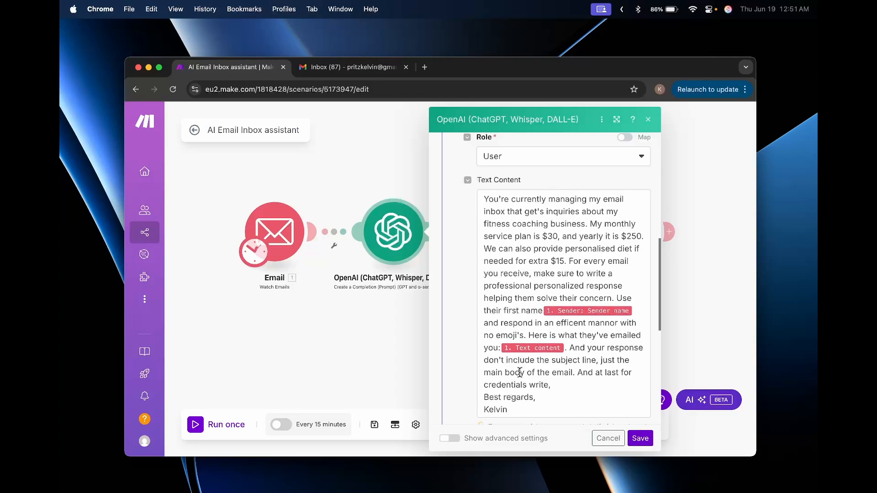
pyautogui.scroll(-2, 522, 369)
pyautogui.scroll(2, 548, 392)
pyautogui.moveTo(589, 221); pyautogui.dragTo(599, 237)
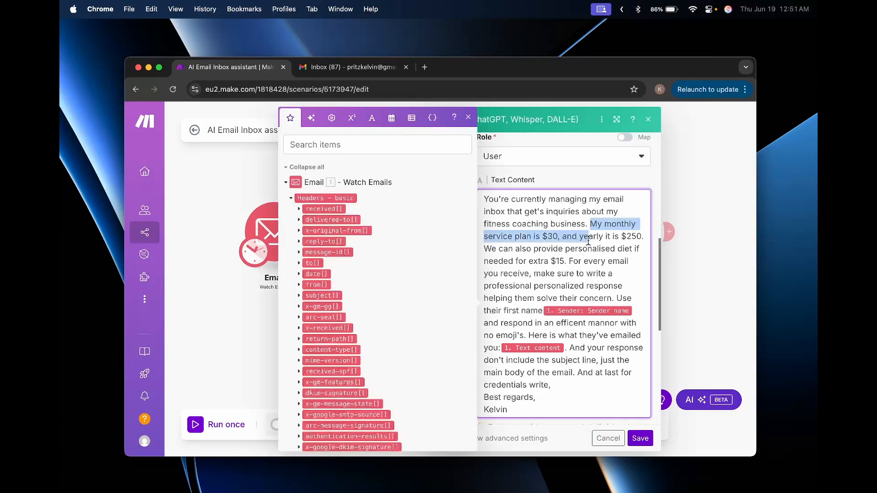
pyautogui.click(599, 240)
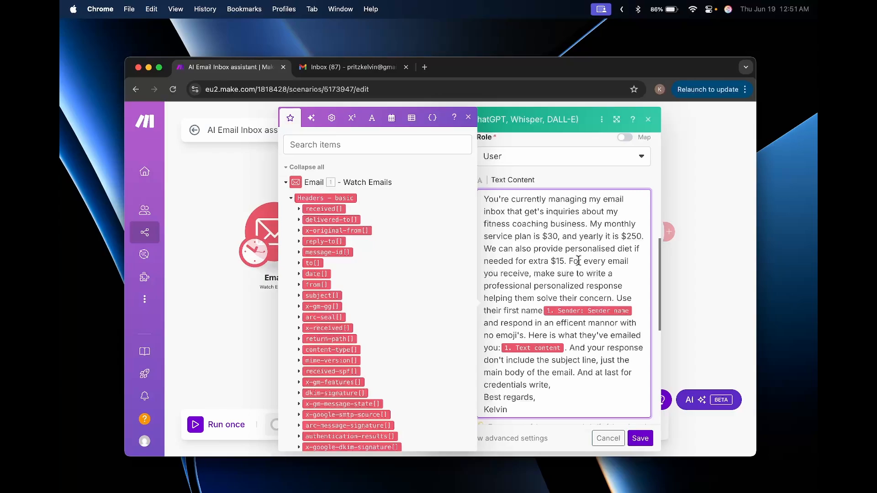
pyautogui.press('super+v')
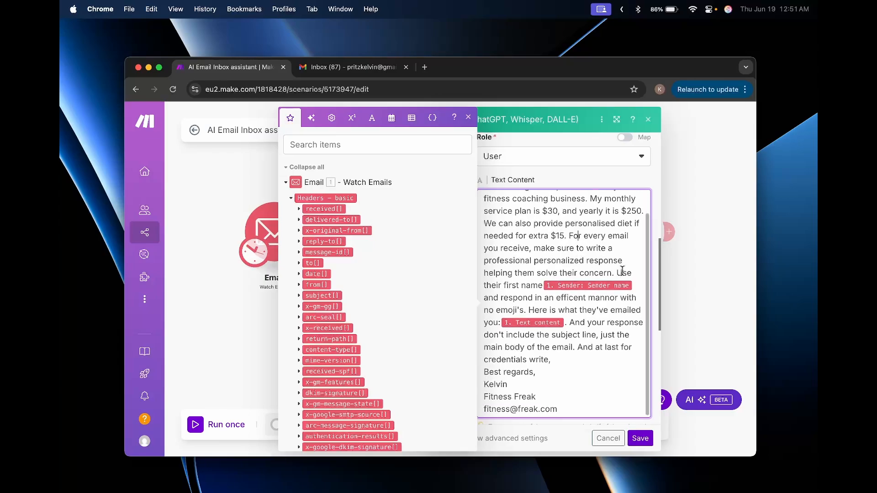
pyautogui.click(631, 272)
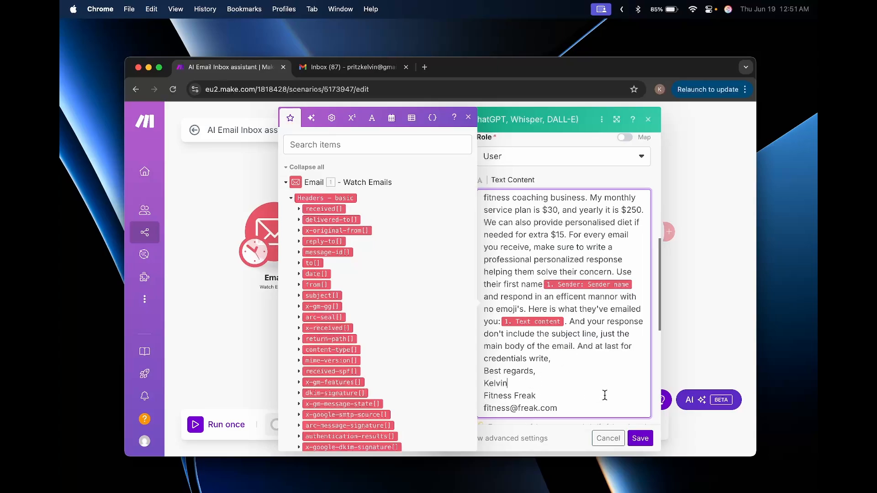
pyautogui.click(648, 121)
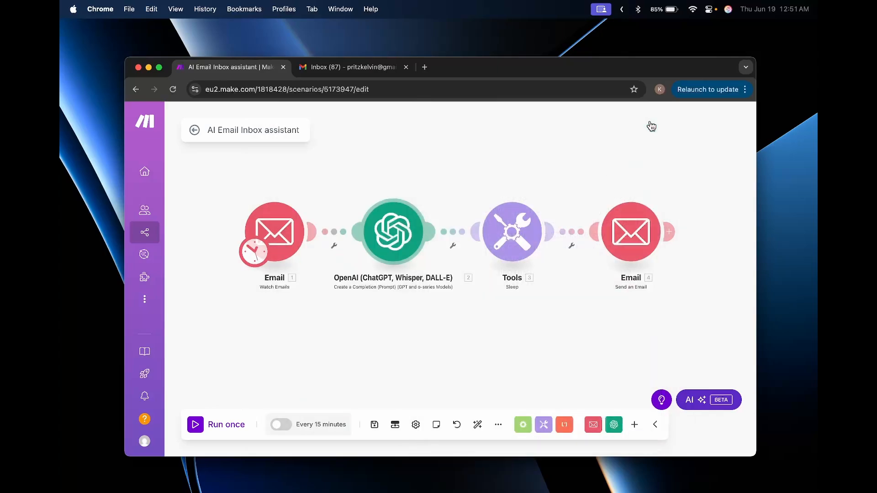
# Step: Open the Sleep module's settings and examine its delay field
pyautogui.click(512, 234)
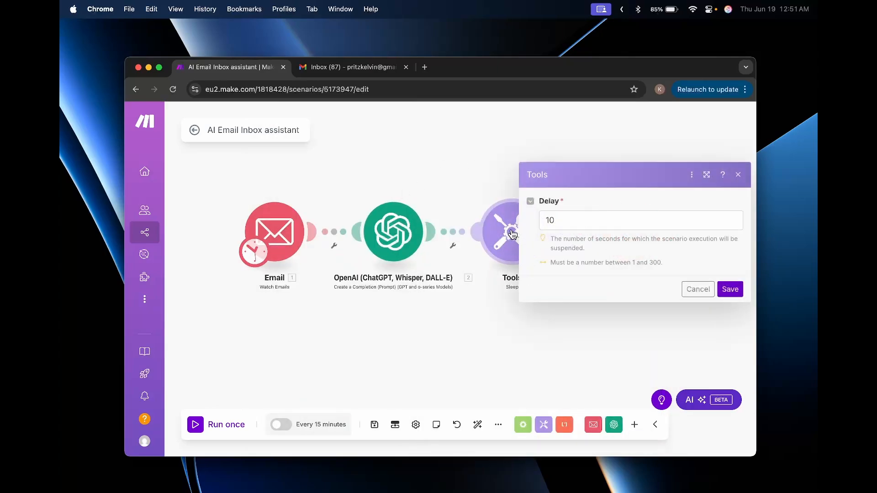
pyautogui.click(560, 220)
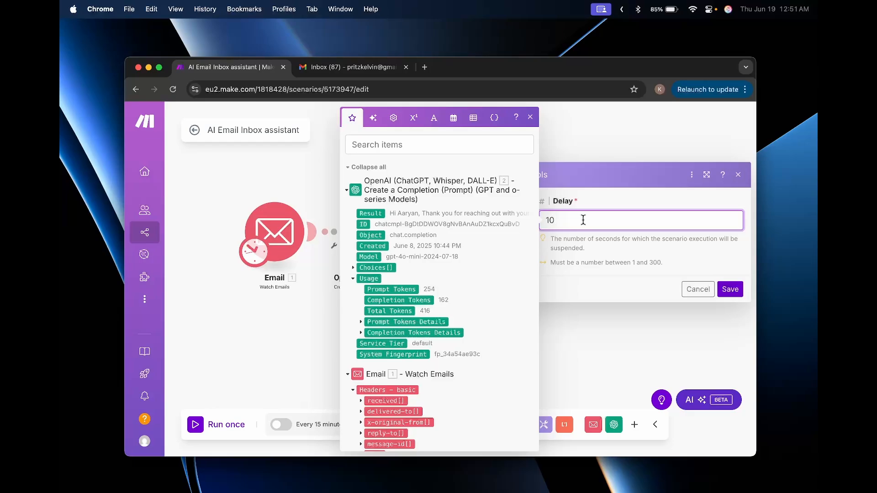
pyautogui.click(530, 117)
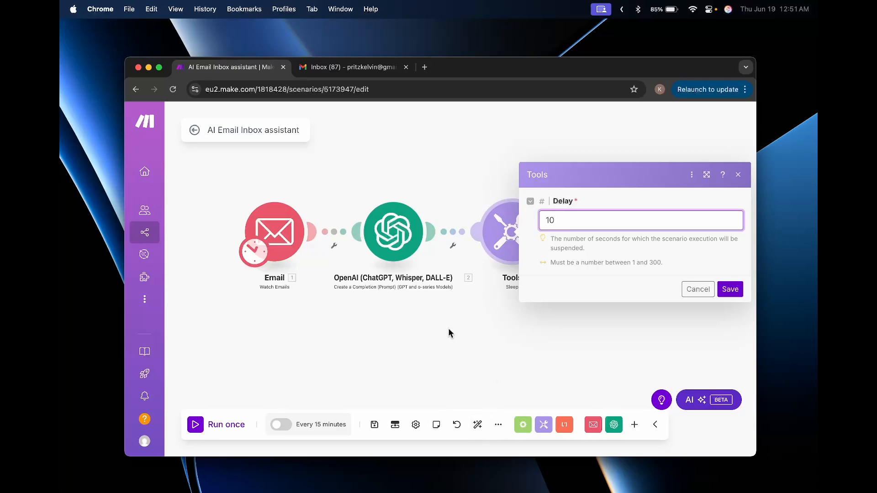
# Step: Set the Sleep module's delay to 120 seconds
pyautogui.click(581, 220)
pyautogui.press('BackSpace')
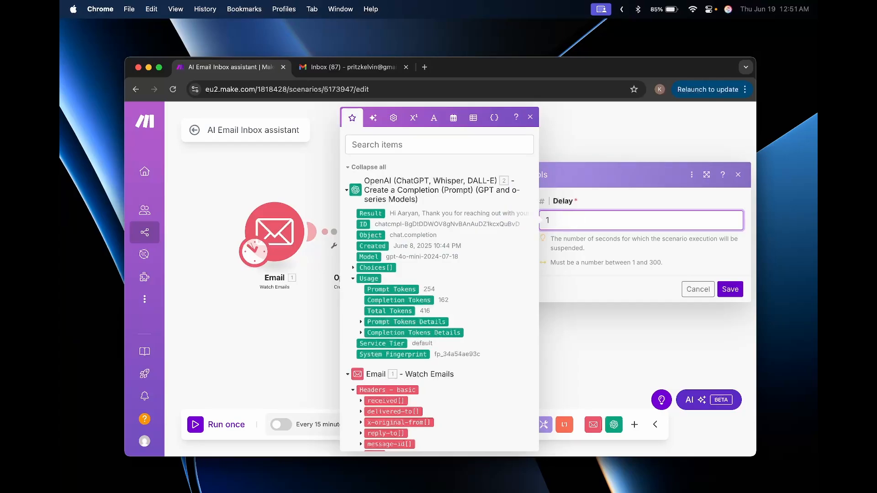
pyautogui.write('20')
pyautogui.click(631, 255)
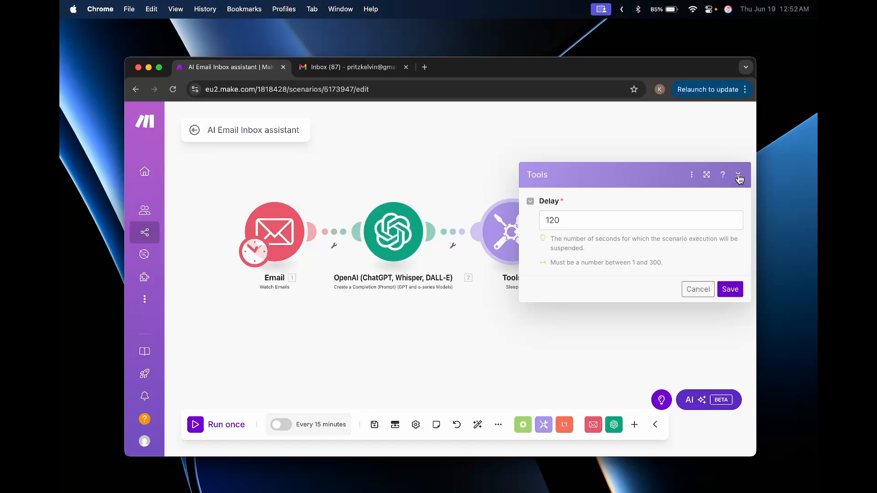
# Step: Set the Sleep module's delay to 10 seconds and save the module
pyautogui.click(618, 212)
pyautogui.press('BackSpace')
pyautogui.press('BackSpace')
pyautogui.write('0')
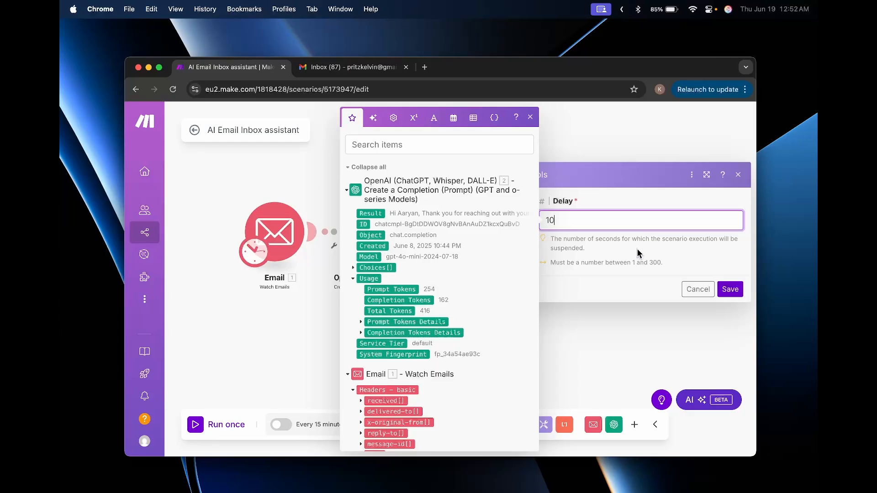
pyautogui.click(728, 288)
# Step: Open the Send an Email module's settings and examine its connection, recipient, subject, content type and mapped content fields
pyautogui.moveTo(584, 336); pyautogui.dragTo(495, 335)
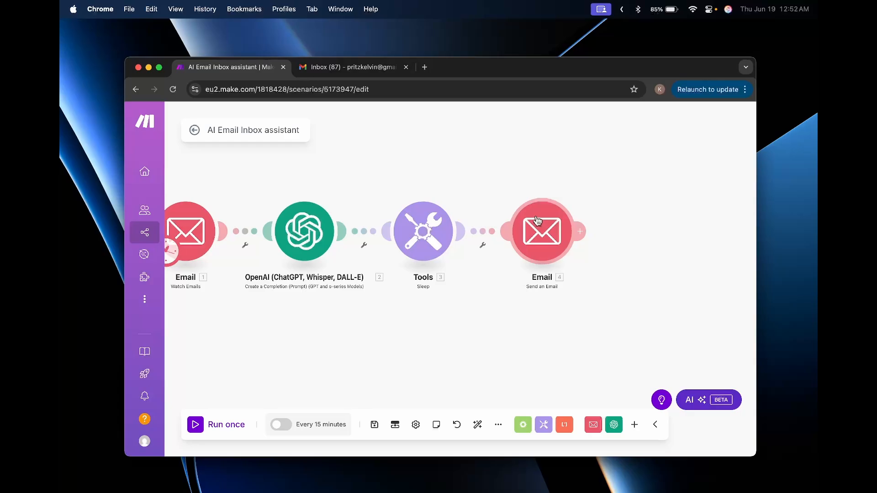
pyautogui.click(542, 231)
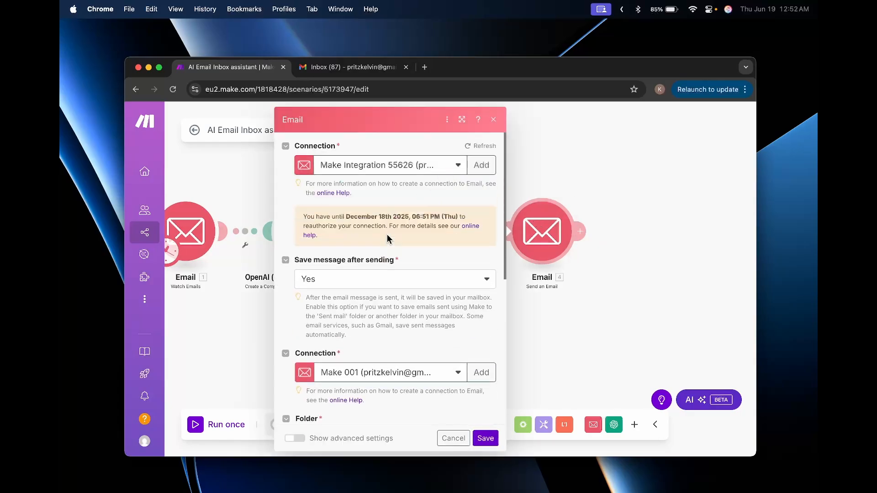
pyautogui.scroll(-5, 387, 234)
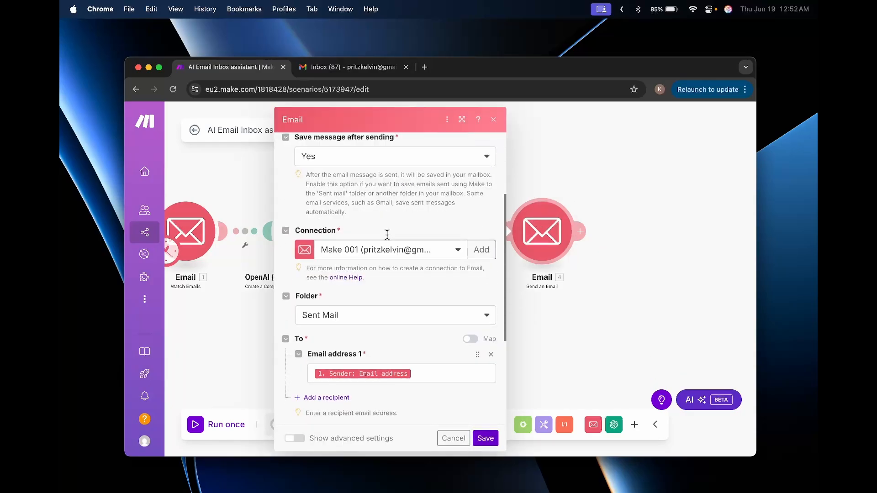
pyautogui.scroll(-6, 387, 234)
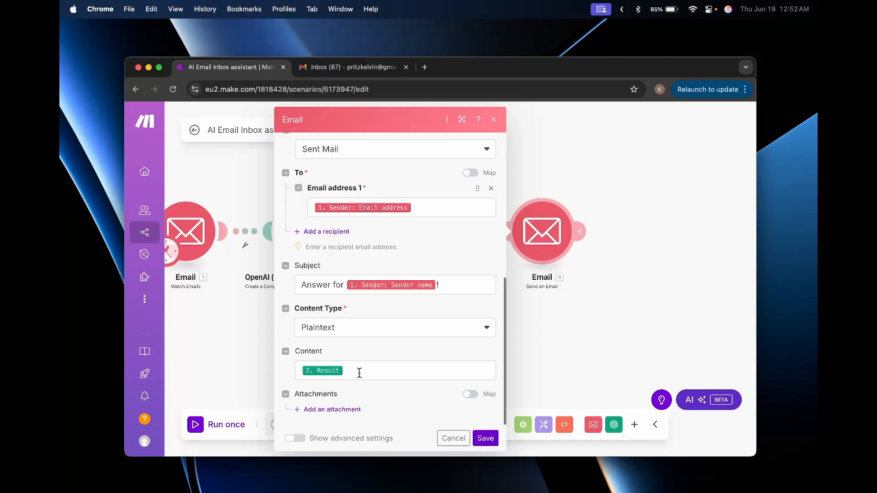
pyautogui.click(359, 373)
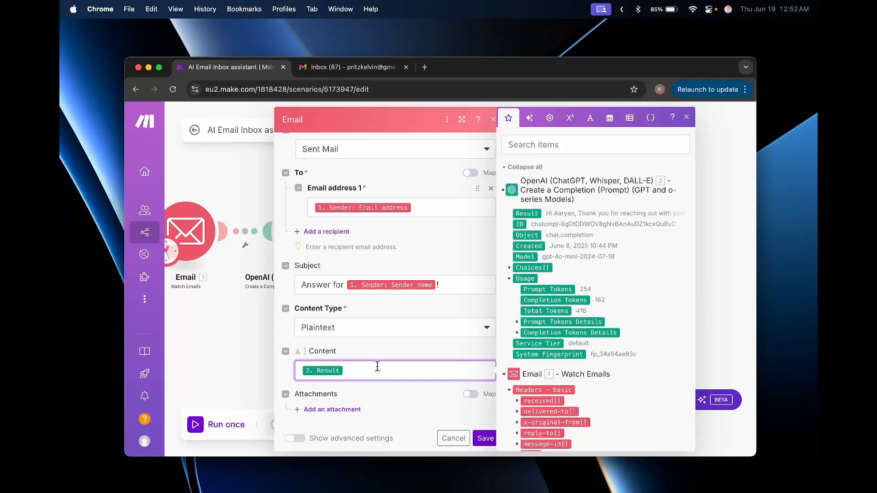
pyautogui.click(383, 345)
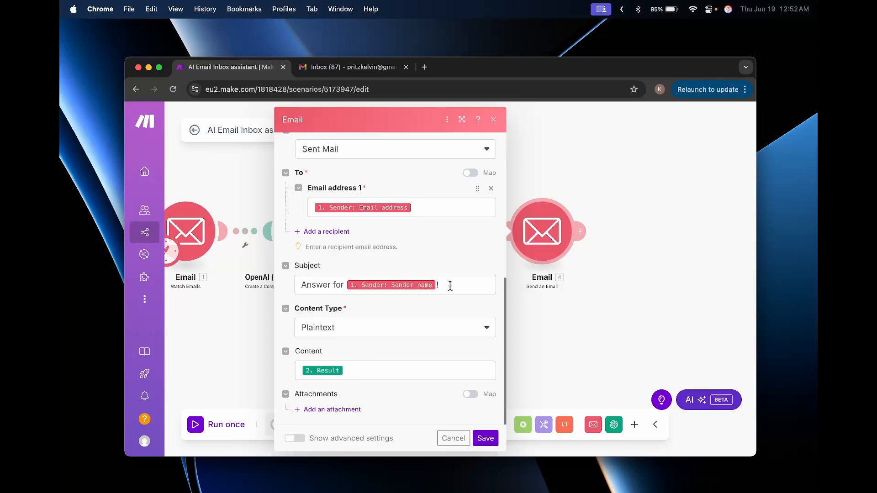
# Step: Review the Send an Email module's recipient, folder, connection and save-message options, and save the module
pyautogui.scroll(1, 448, 286)
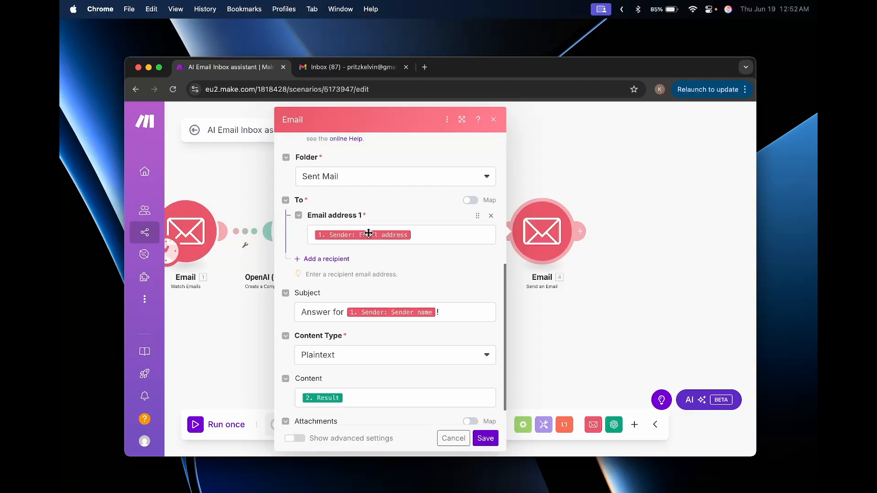
pyautogui.click(434, 236)
pyautogui.scroll(3, 429, 238)
pyautogui.click(424, 242)
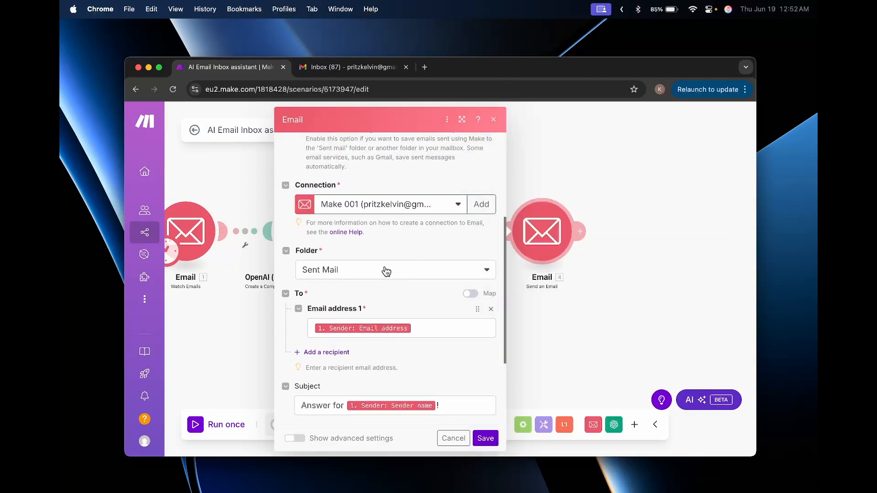
pyautogui.scroll(4, 386, 272)
pyautogui.scroll(-6, 384, 266)
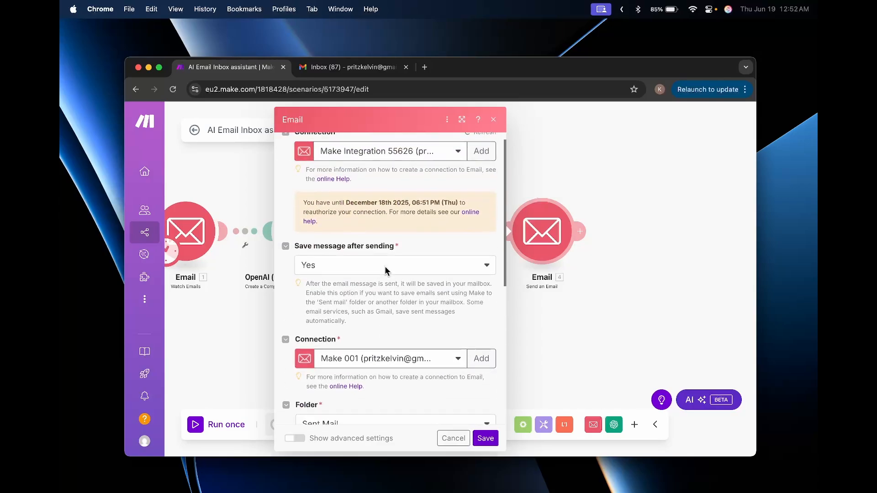
pyautogui.click(485, 438)
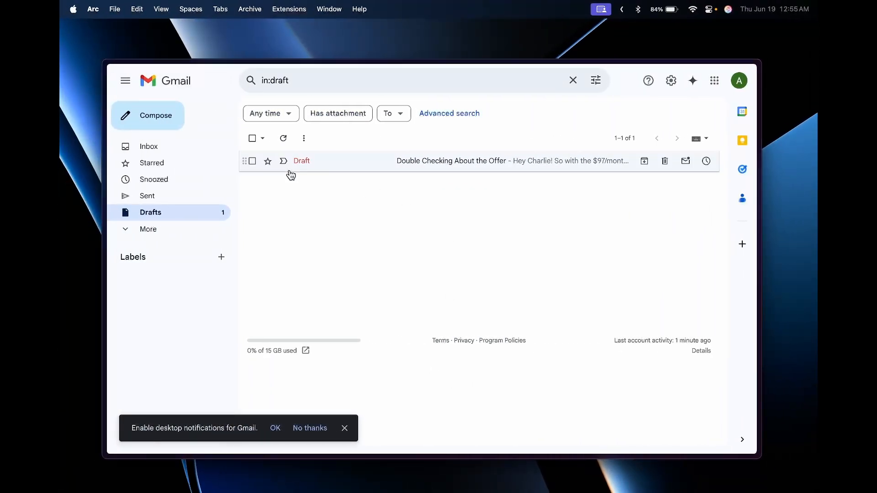
# Step: In the sender's Gmail account in Arc, open the draft "Double Checking About the Offer" and check its recipient and subject
pyautogui.click(384, 161)
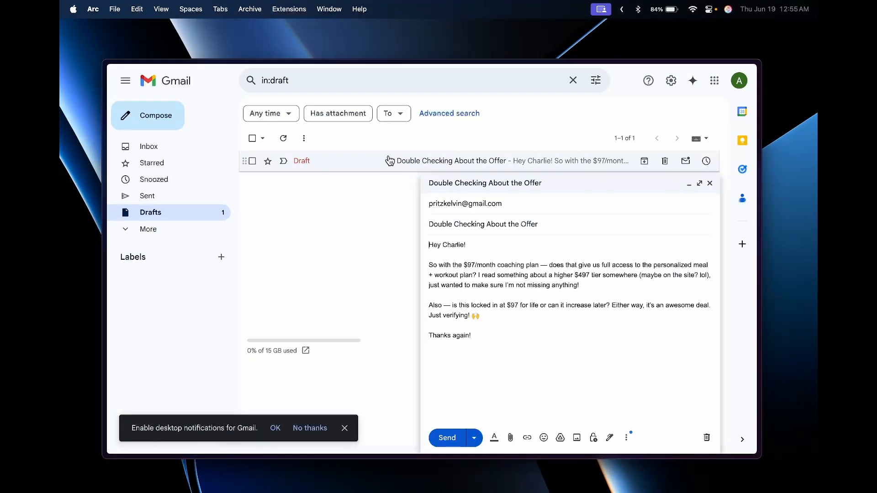
pyautogui.click(526, 205)
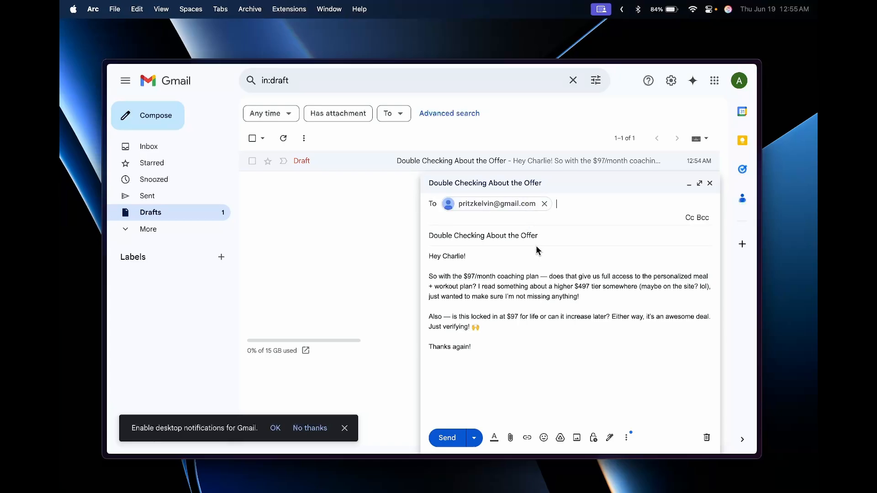
pyautogui.click(512, 235)
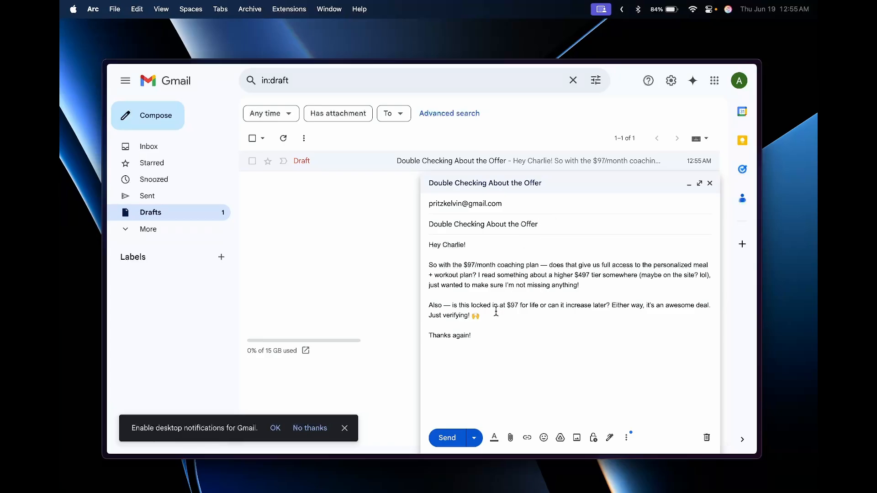
# Step: Review the draft's questions about the $97/month coaching plan and the $497 tier, and send the email
pyautogui.click(486, 340)
pyautogui.moveTo(640, 275); pyautogui.dragTo(658, 277)
pyautogui.click(707, 275)
pyautogui.click(478, 349)
pyautogui.click(447, 439)
# Step: Switch to Chrome, check the receiving Gmail inbox for the new inquiry email, and return to the Make scenario
pyautogui.hotkey('ctrl', 'Right')
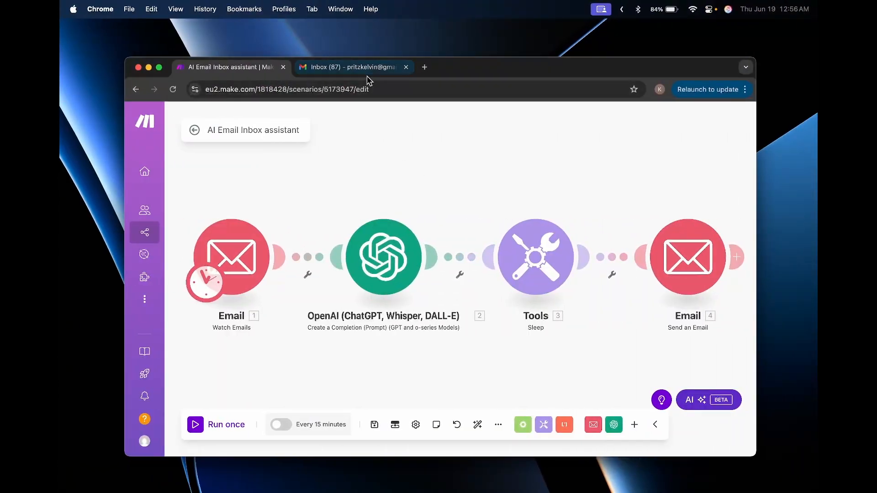
pyautogui.click(354, 68)
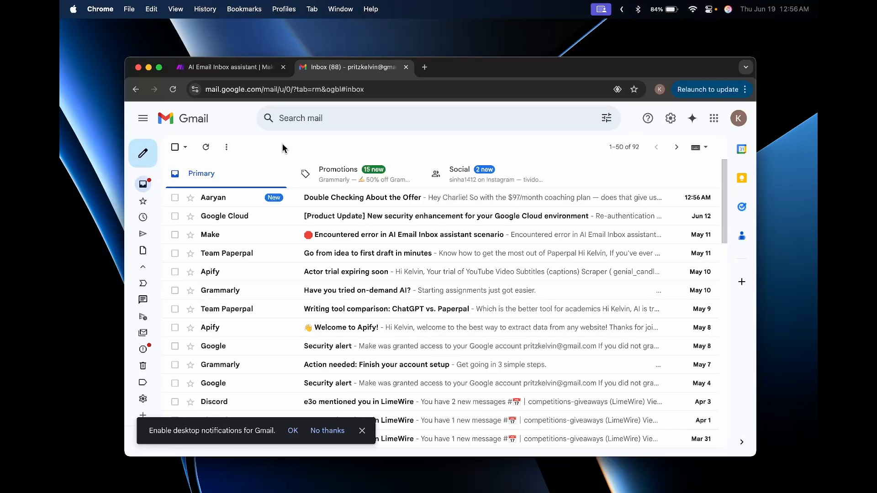
pyautogui.click(249, 68)
# Step: Recheck the Watch Emails and Send an Email modules' settings and close them
pyautogui.click(273, 263)
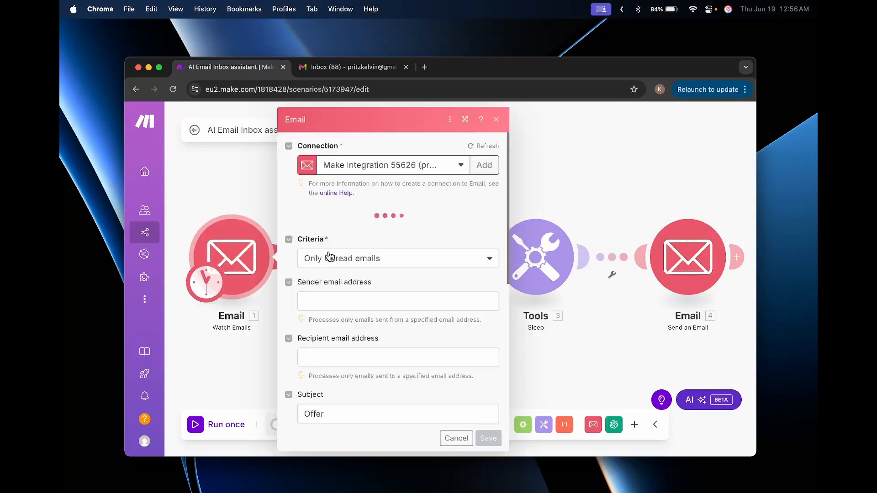
pyautogui.click(233, 360)
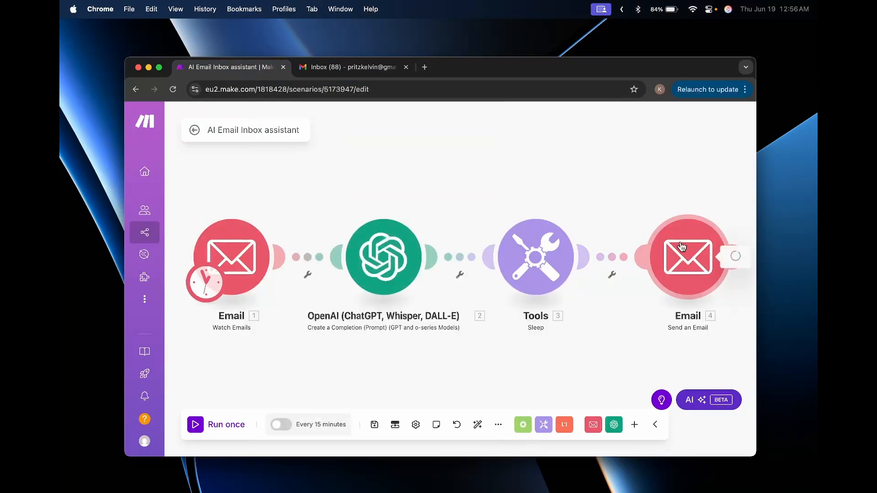
pyautogui.scroll(-3, 553, 291)
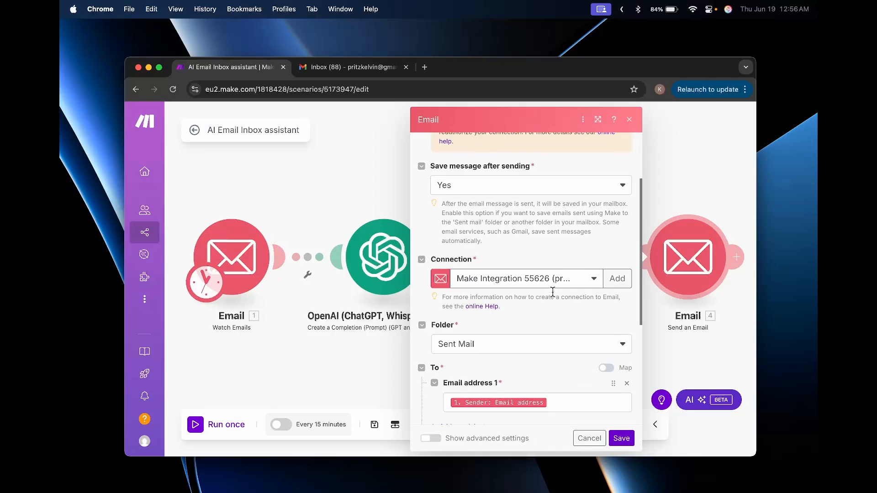
pyautogui.click(329, 369)
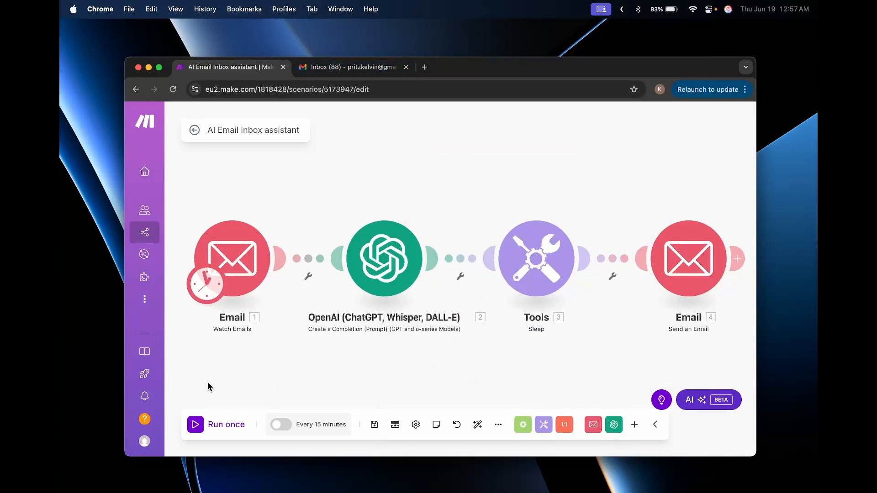
# Step: Run the scenario once and inspect the Watch Emails module's output bundle for the inquiry email
pyautogui.click(195, 424)
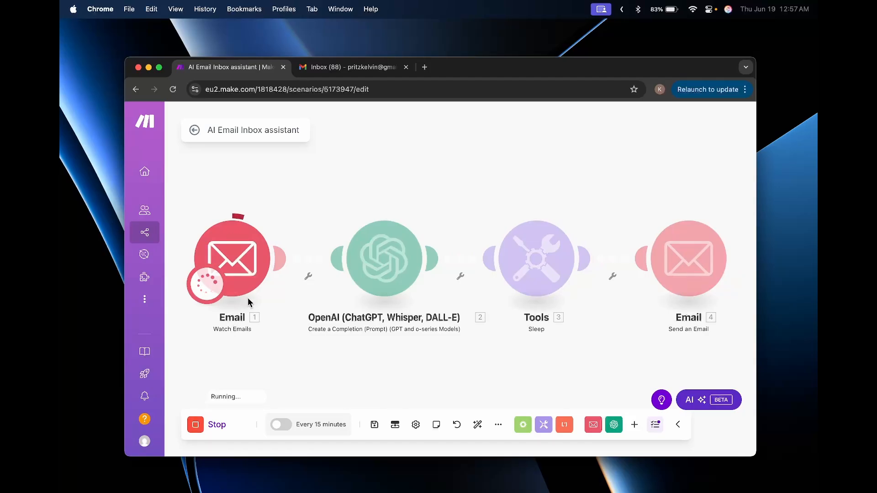
pyautogui.click(278, 215)
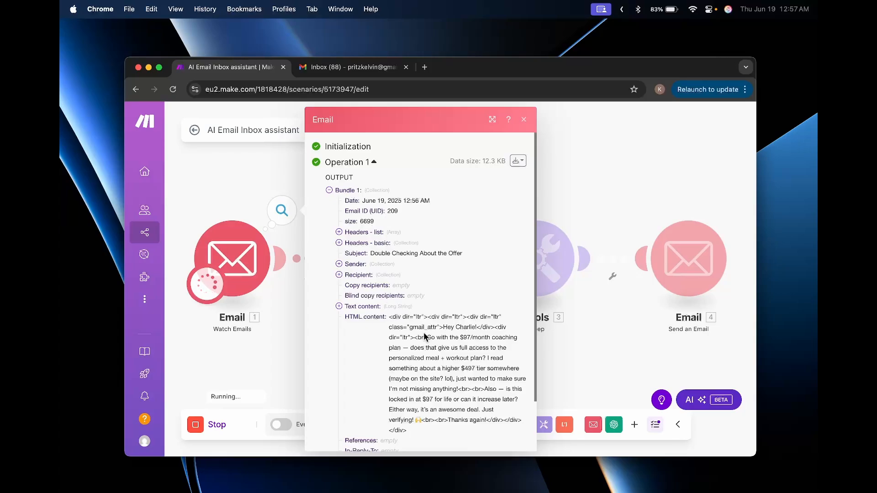
pyautogui.scroll(-3, 418, 329)
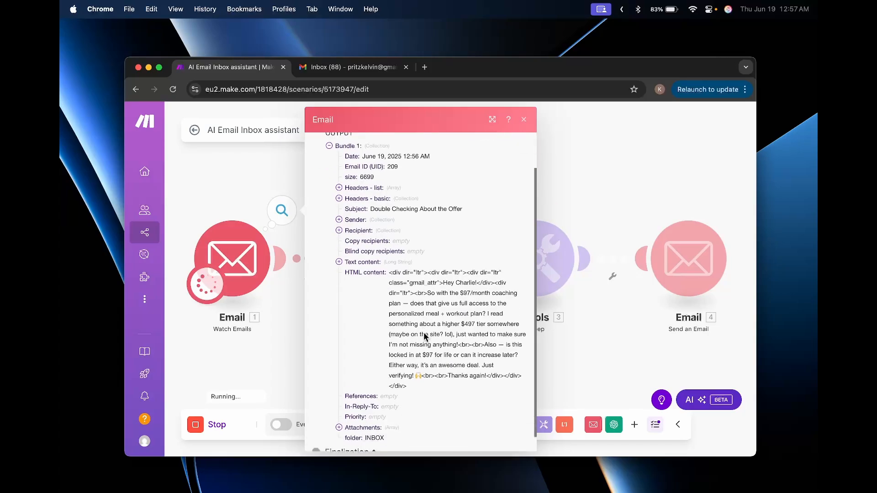
pyautogui.click(523, 119)
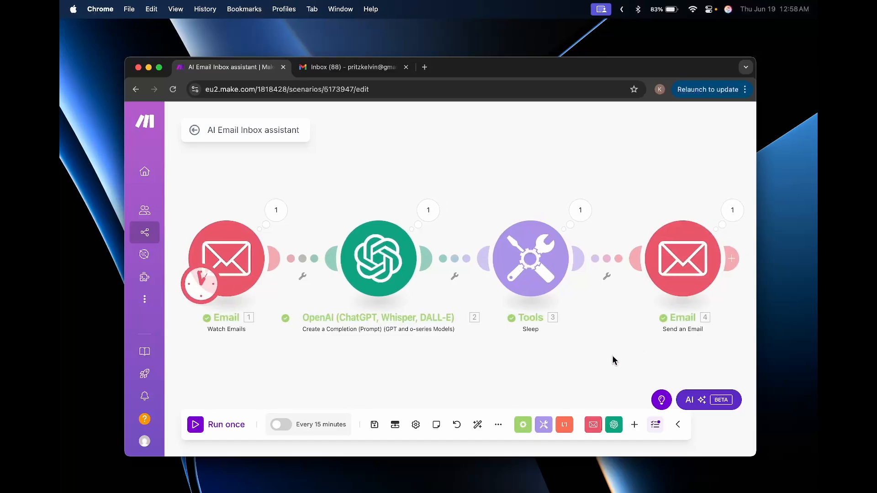
# Step: Switch to the sender's Gmail account in Arc and open the automated reply in its inbox
pyautogui.hotkey('ctrl', 'Left')
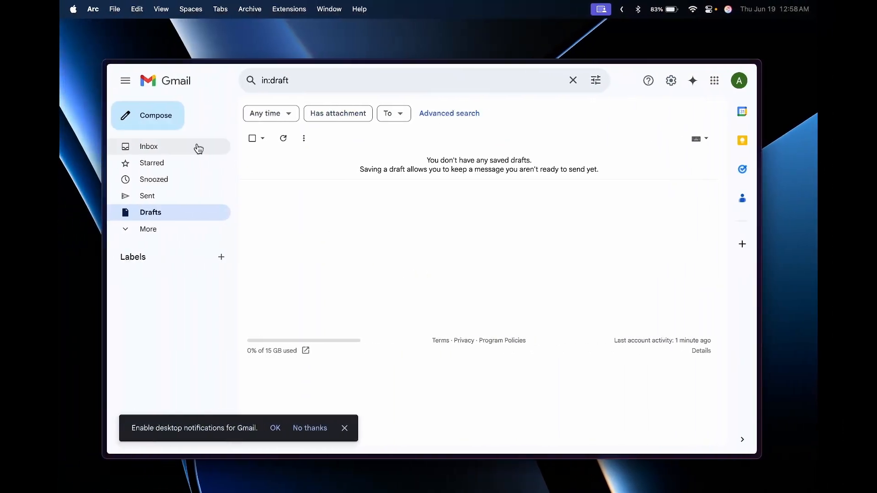
pyautogui.click(197, 148)
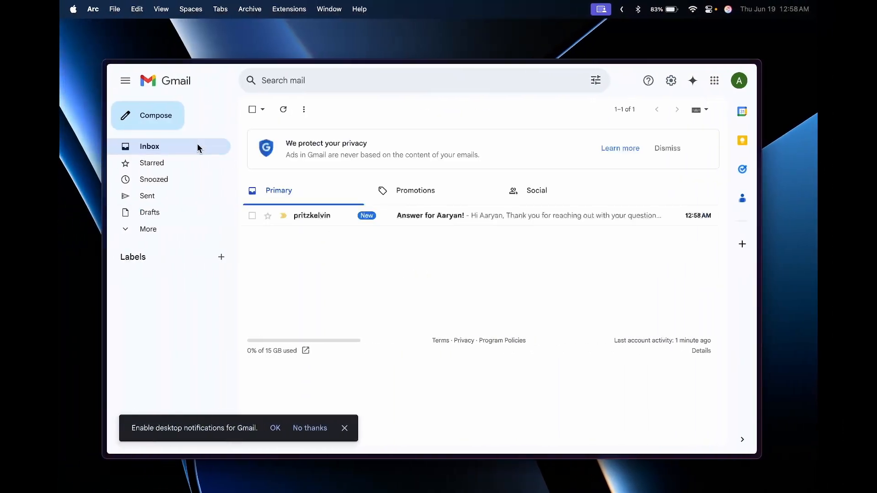
pyautogui.click(486, 218)
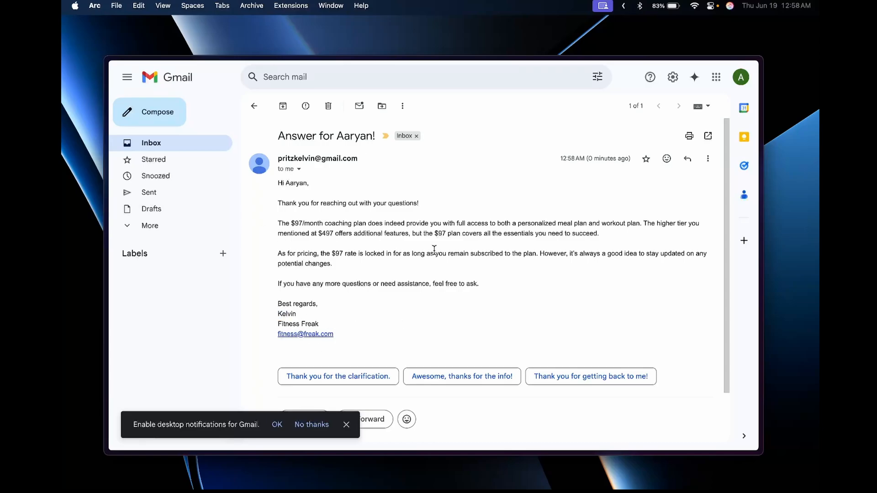
# Step: Return to the Make scenario in Chrome, and open and close the OpenAI module's settings
pyautogui.hotkey('ctrl', 'Right')
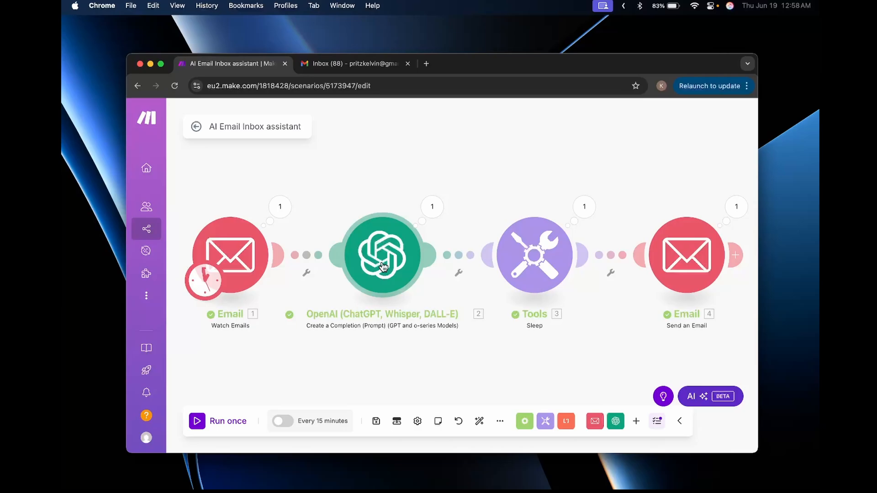
pyautogui.click(383, 267)
pyautogui.click(377, 377)
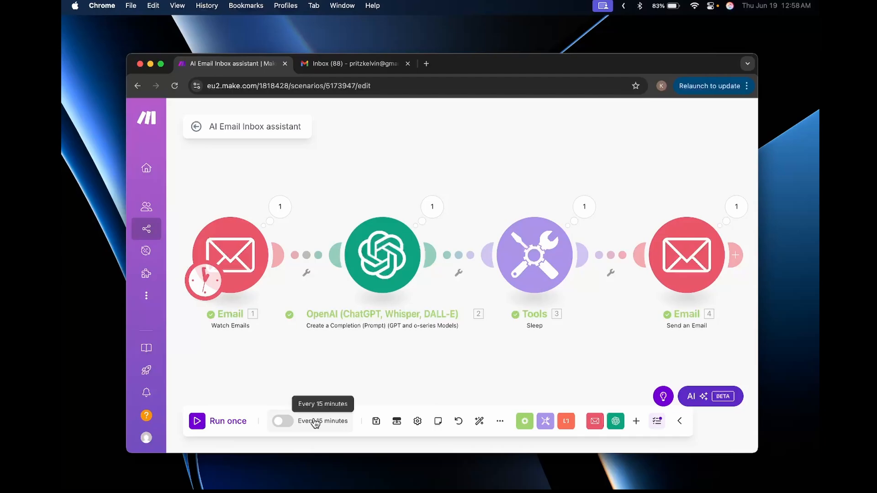
# Step: Turn on the scenario's scheduling, try an interval of 1 minute, and set the interval to 15 minutes
pyautogui.click(282, 421)
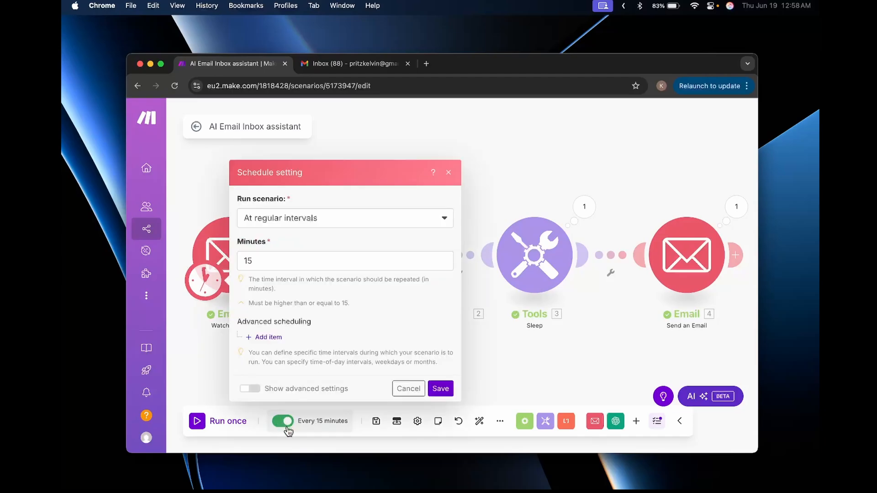
pyautogui.click(295, 261)
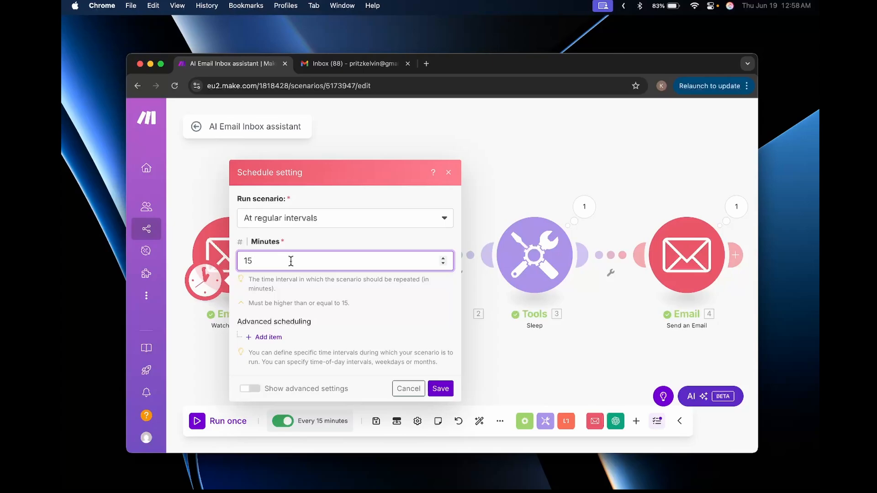
pyautogui.press('BackSpace')
pyautogui.press('BackSpace')
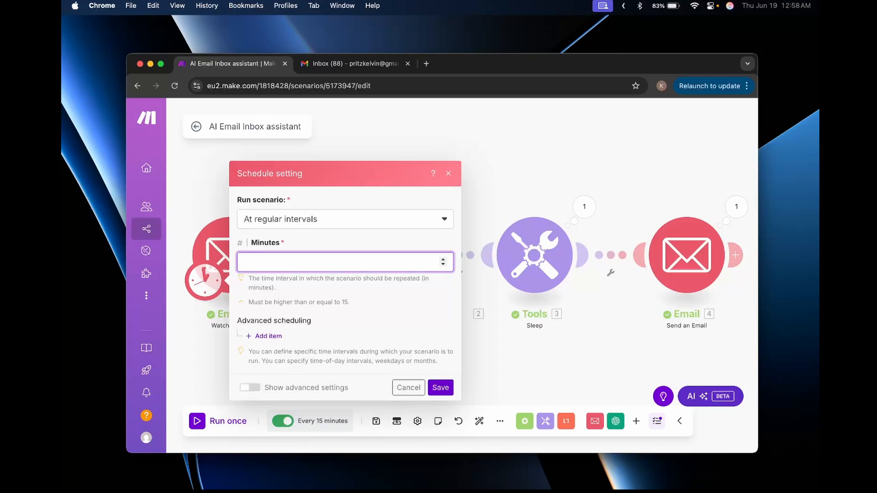
pyautogui.write('1')
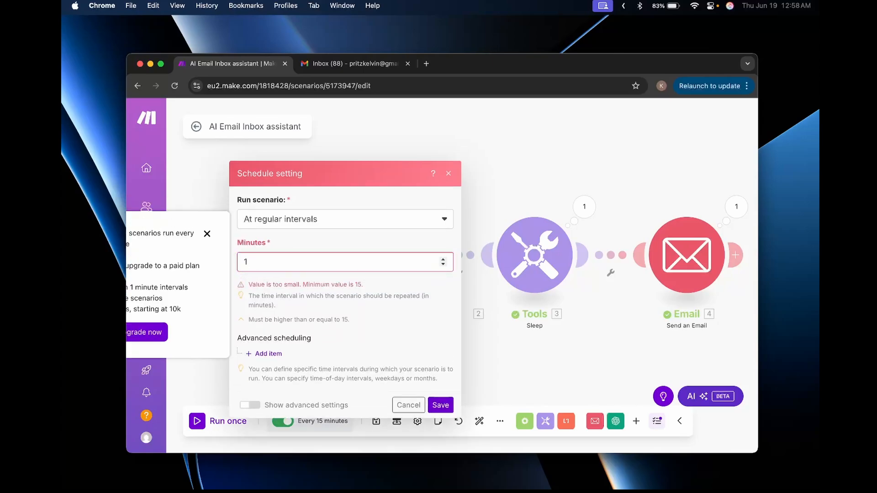
pyautogui.click(321, 255)
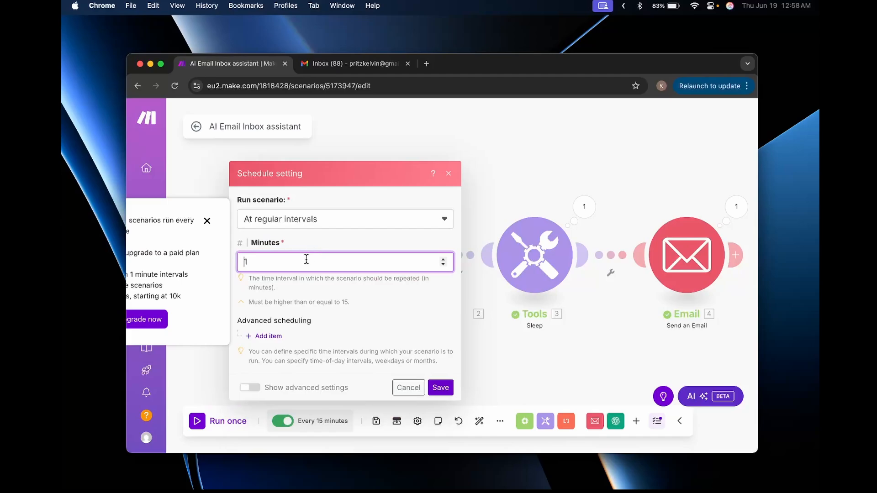
pyautogui.write('5')
# Step: Look at the Specified dates option, restore At regular intervals with 15 minutes, and save the schedule
pyautogui.click(350, 220)
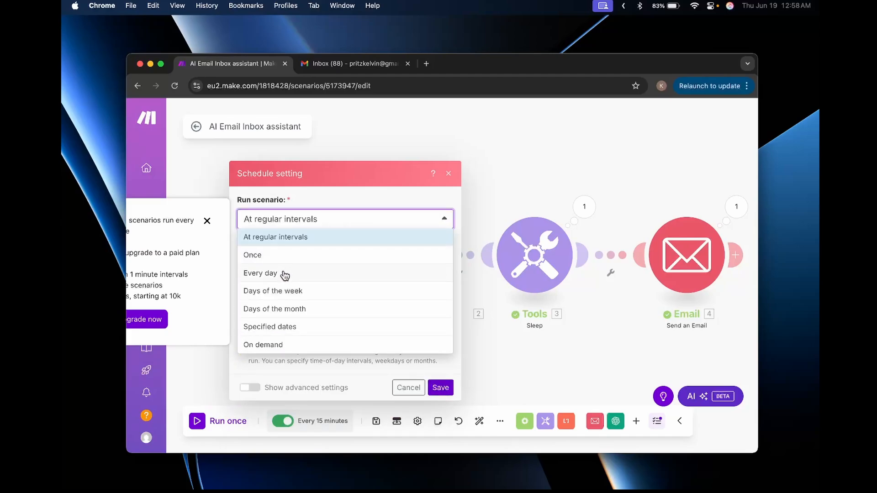
pyautogui.click(293, 333)
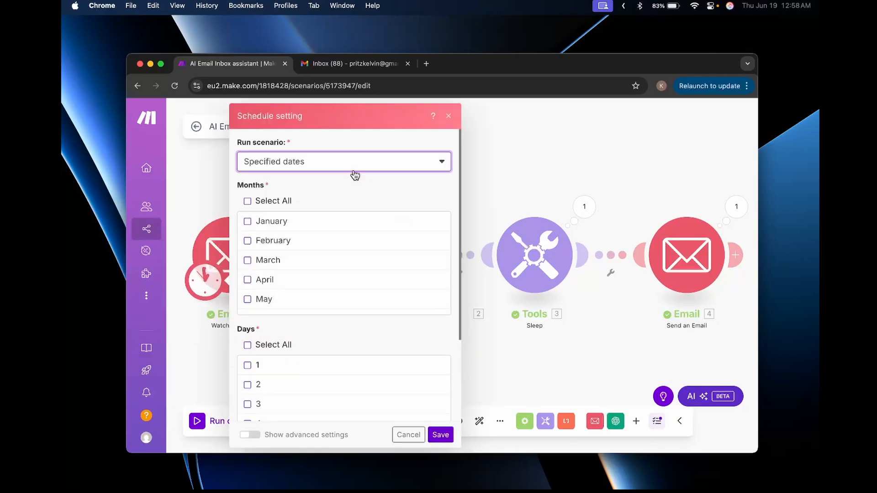
pyautogui.click(355, 175)
pyautogui.click(323, 176)
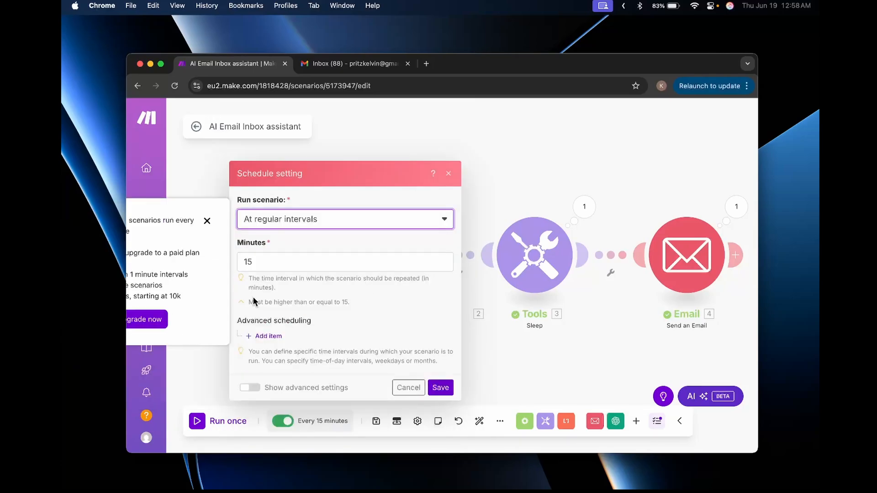
pyautogui.click(440, 388)
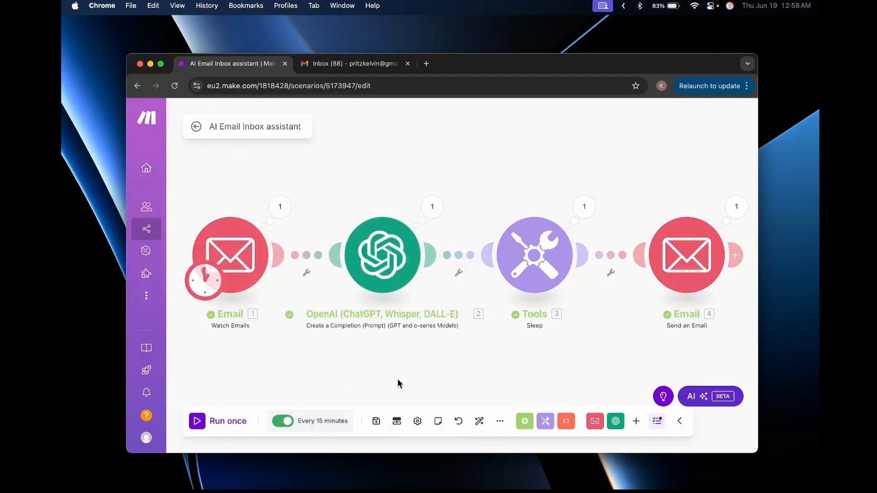